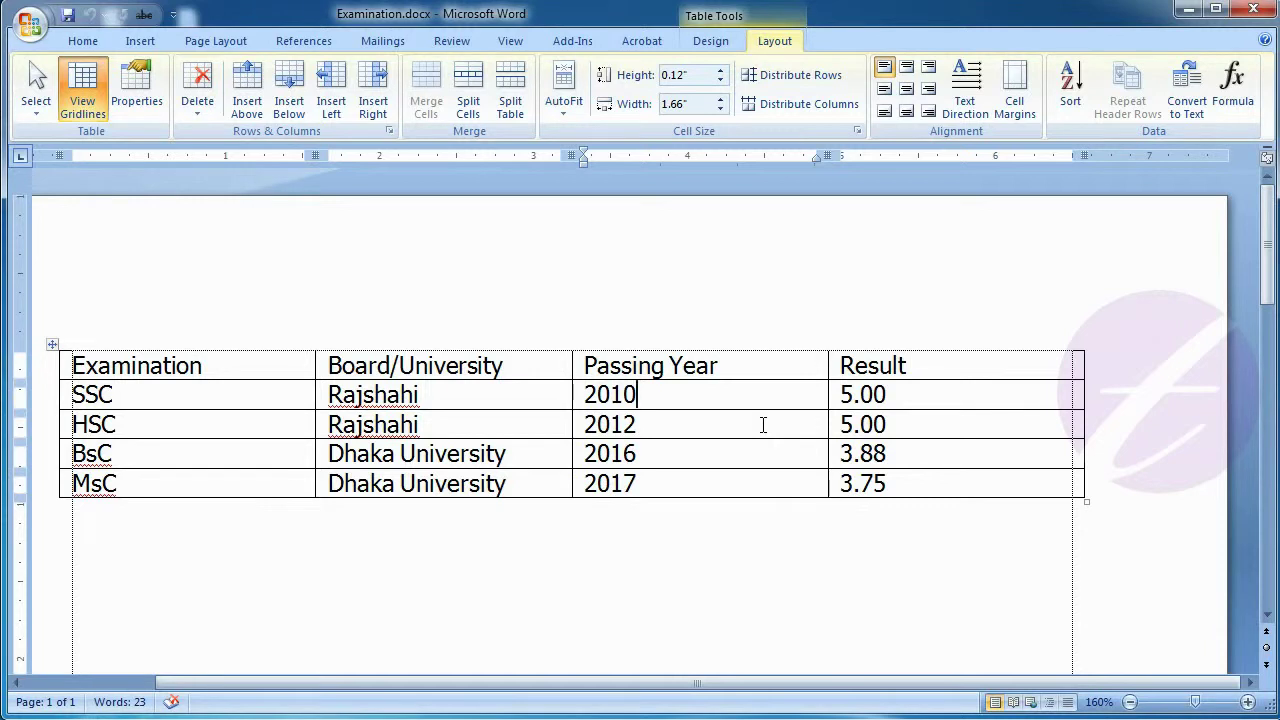
With the cursor in the header row, set the top and bottom cell margins to 0.05"
click(802, 365)
click(941, 366)
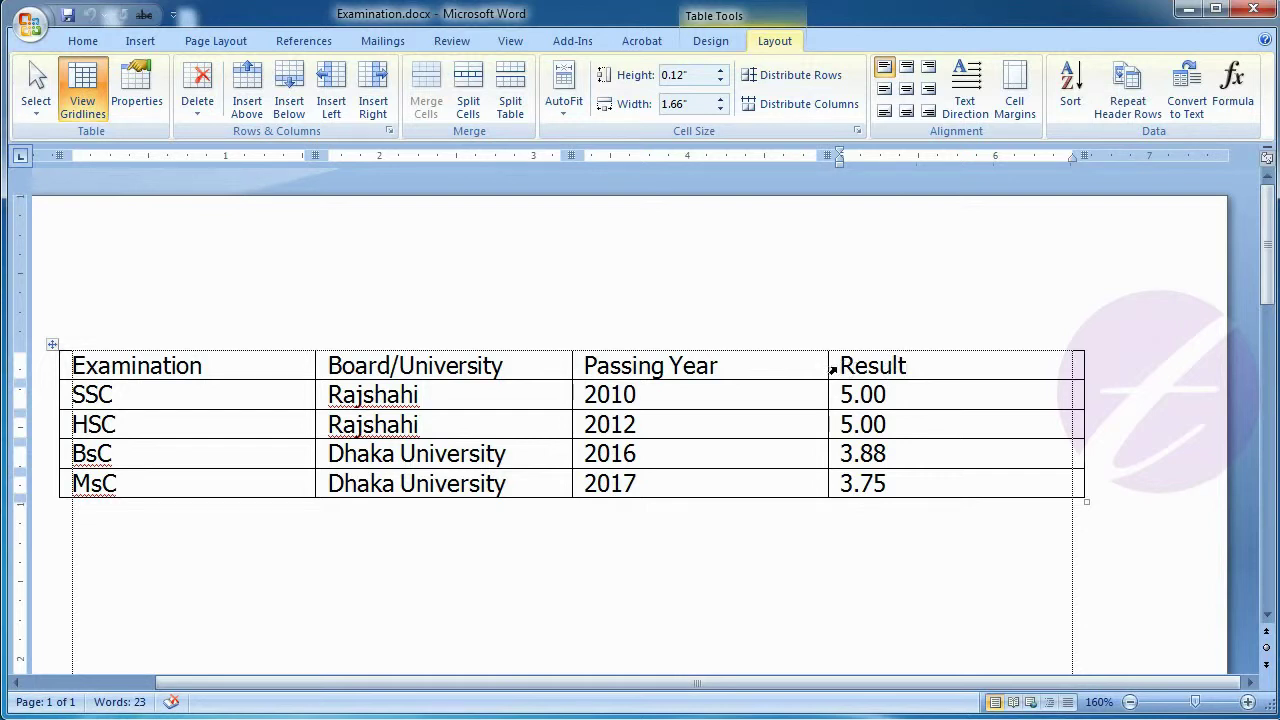
click(857, 367)
click(1012, 108)
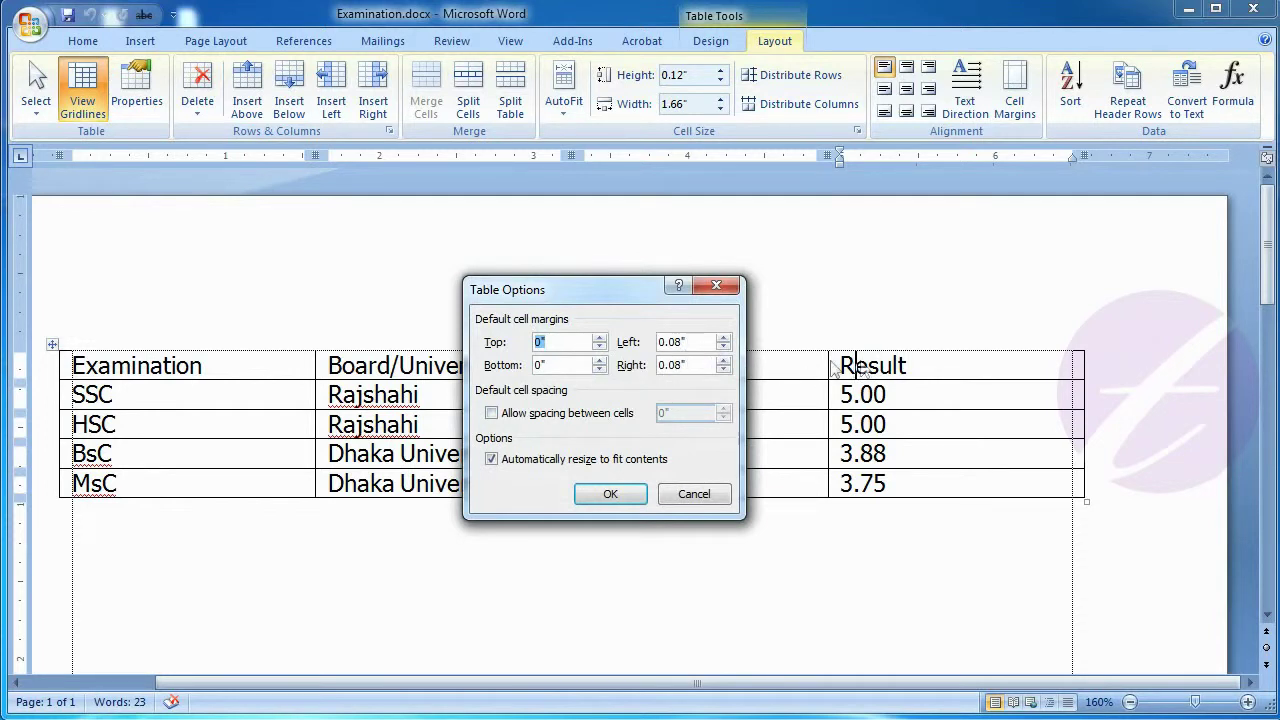
click(599, 338)
click(600, 339)
click(600, 340)
click(600, 361)
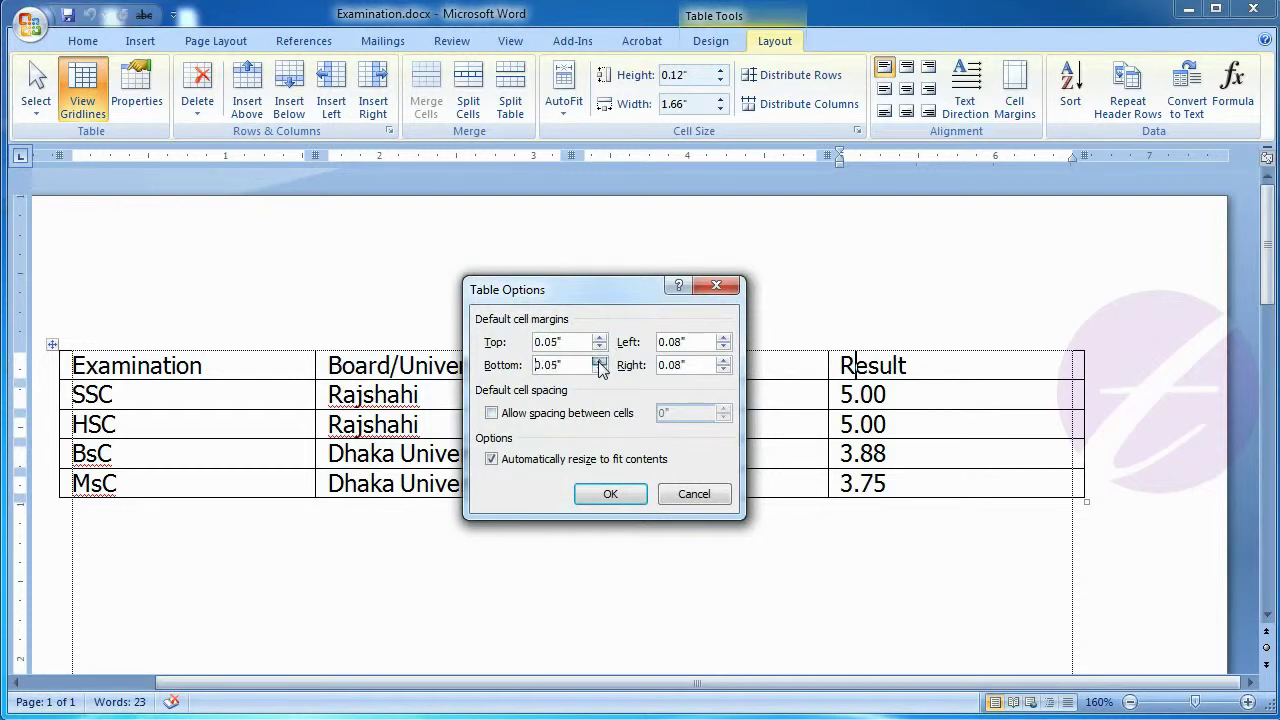
click(610, 494)
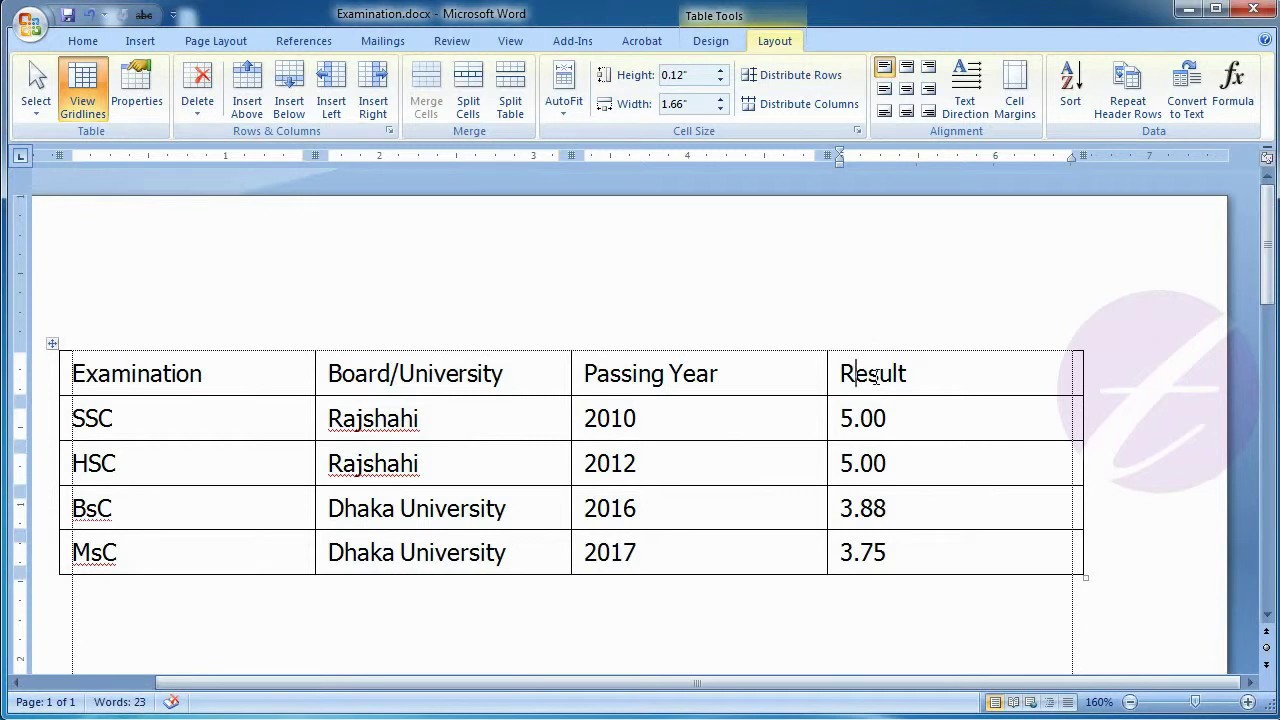
Reduce the left and right cell margins from 0.08" to 0.05"
click(1016, 108)
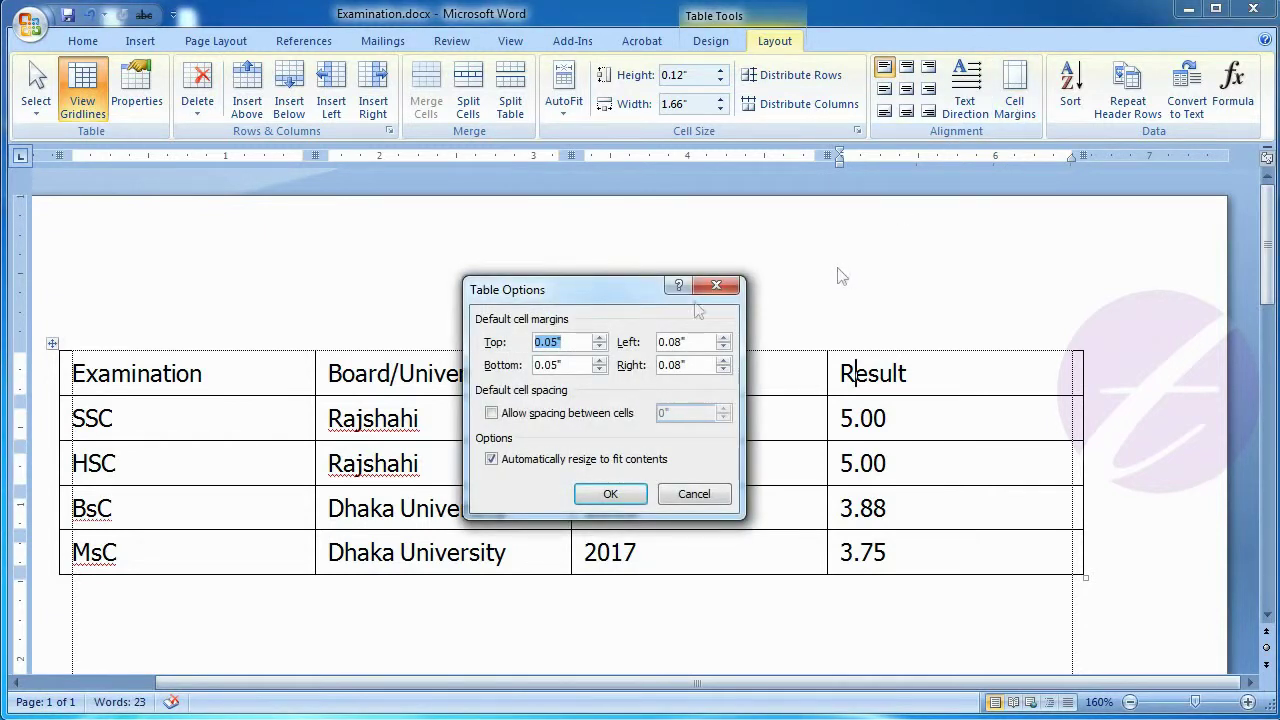
click(723, 347)
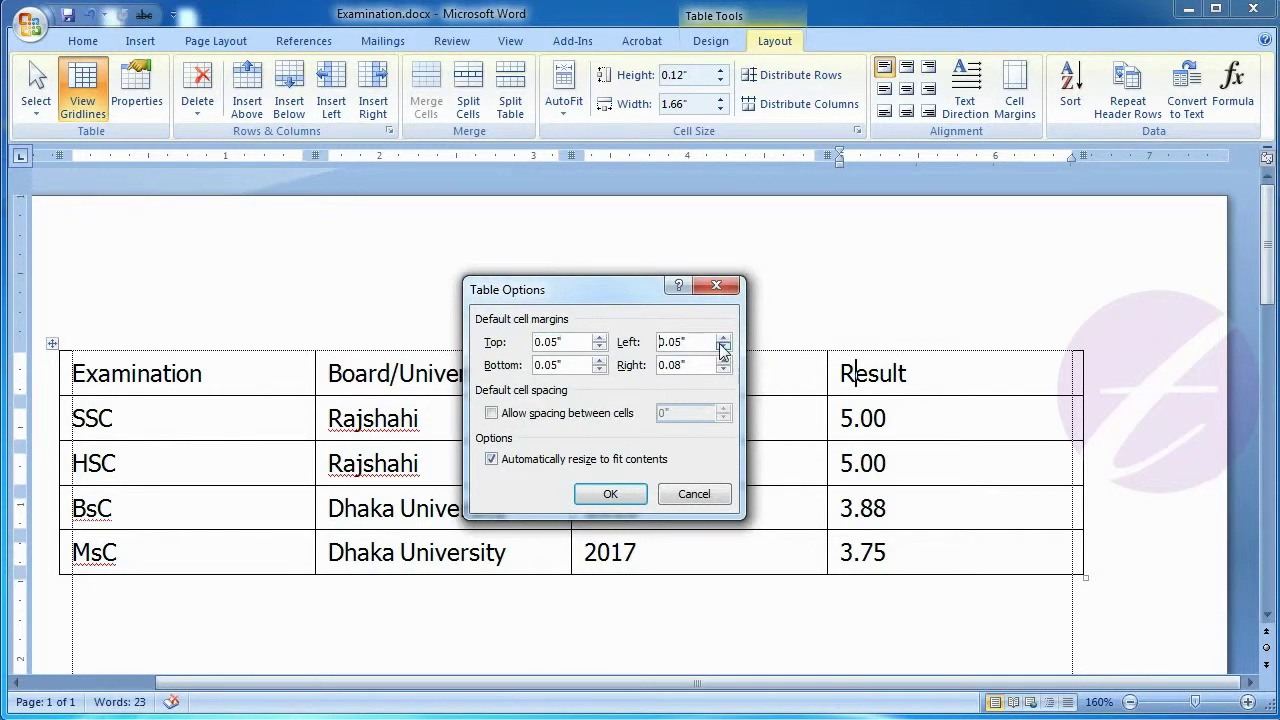
click(723, 369)
click(723, 369)
click(612, 493)
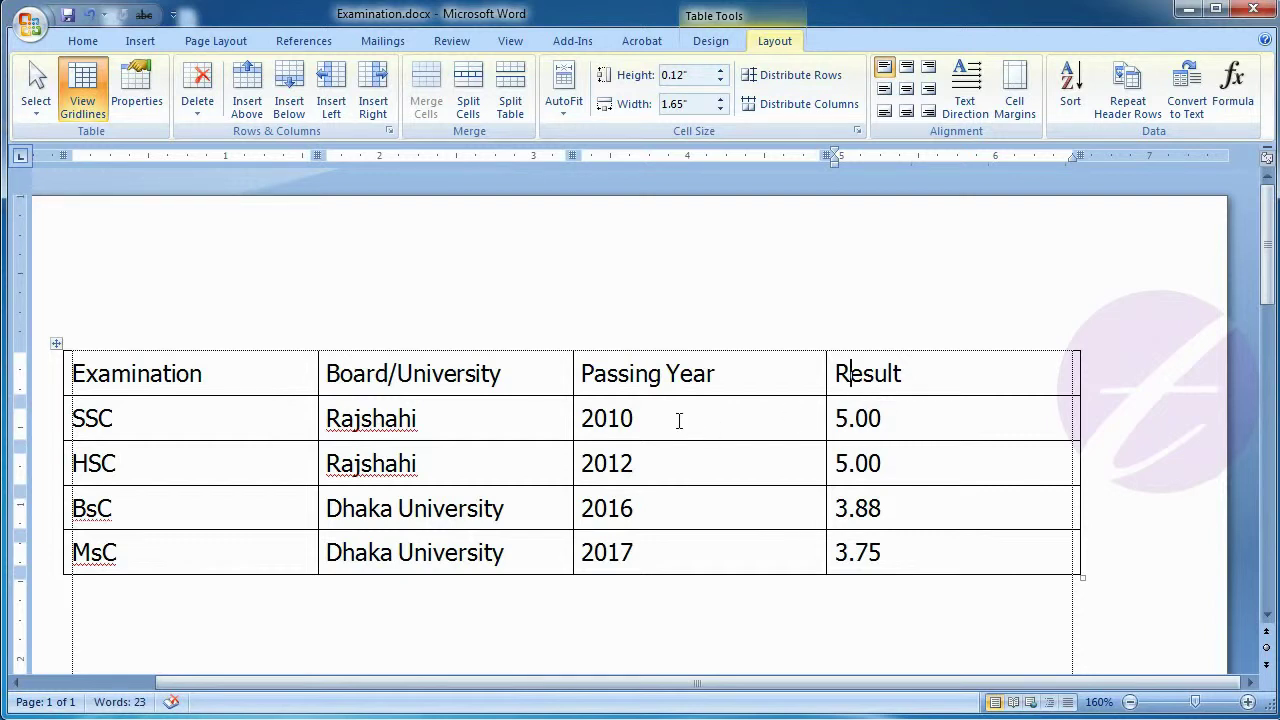
Narrow the Board/University column to 0.71" so its entries wrap onto extra lines
click(528, 426)
drag(573, 418, 505, 424)
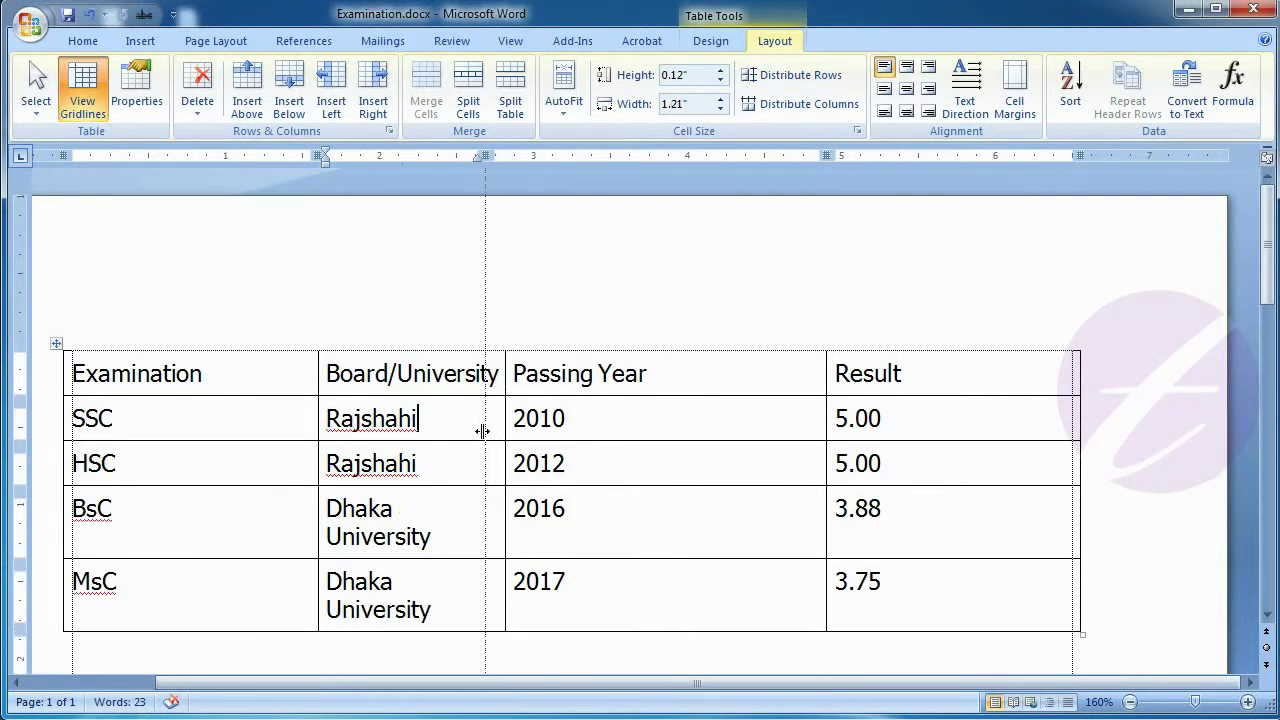
drag(503, 430, 485, 428)
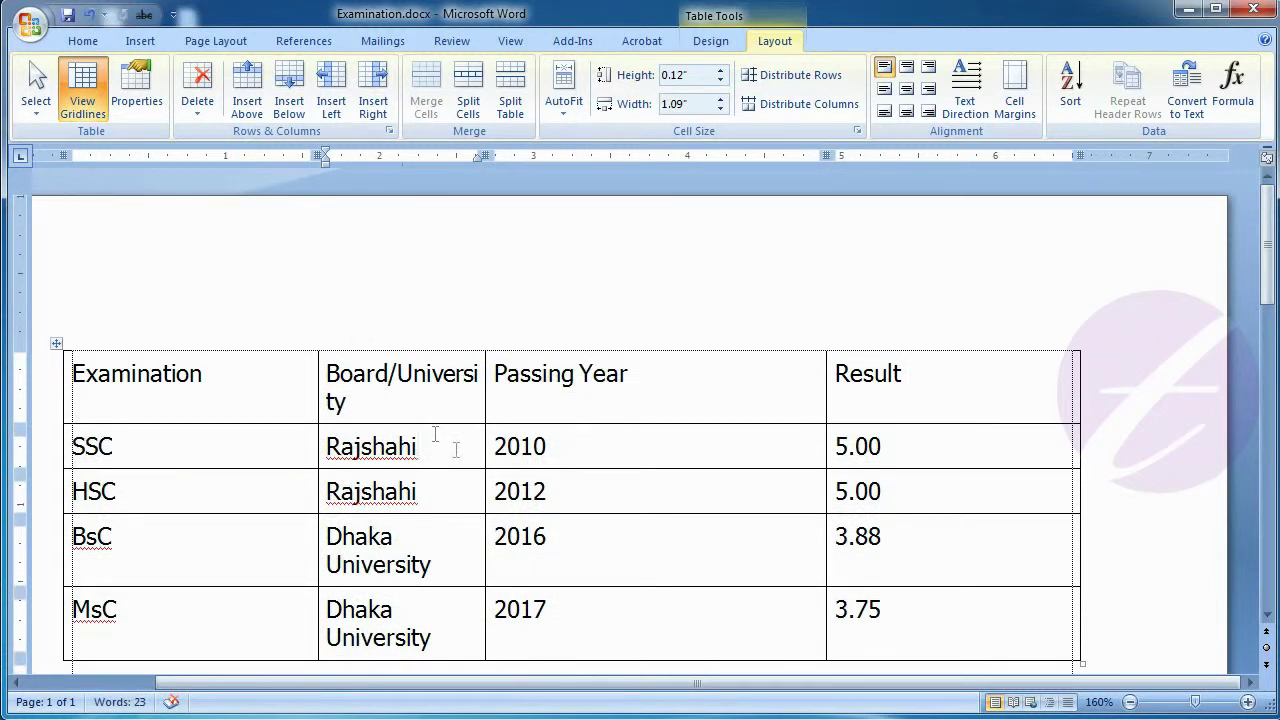
drag(482, 453, 424, 490)
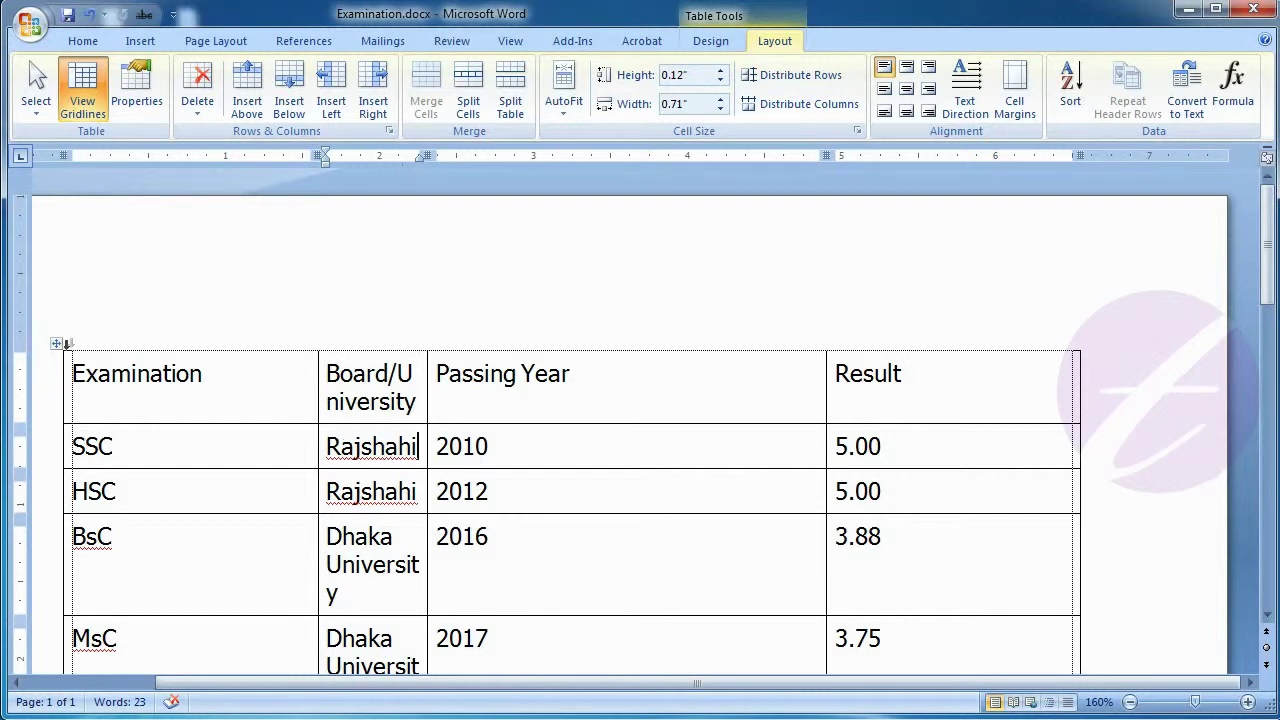
Select the whole table and enable Automatically resize to fit contents
click(56, 345)
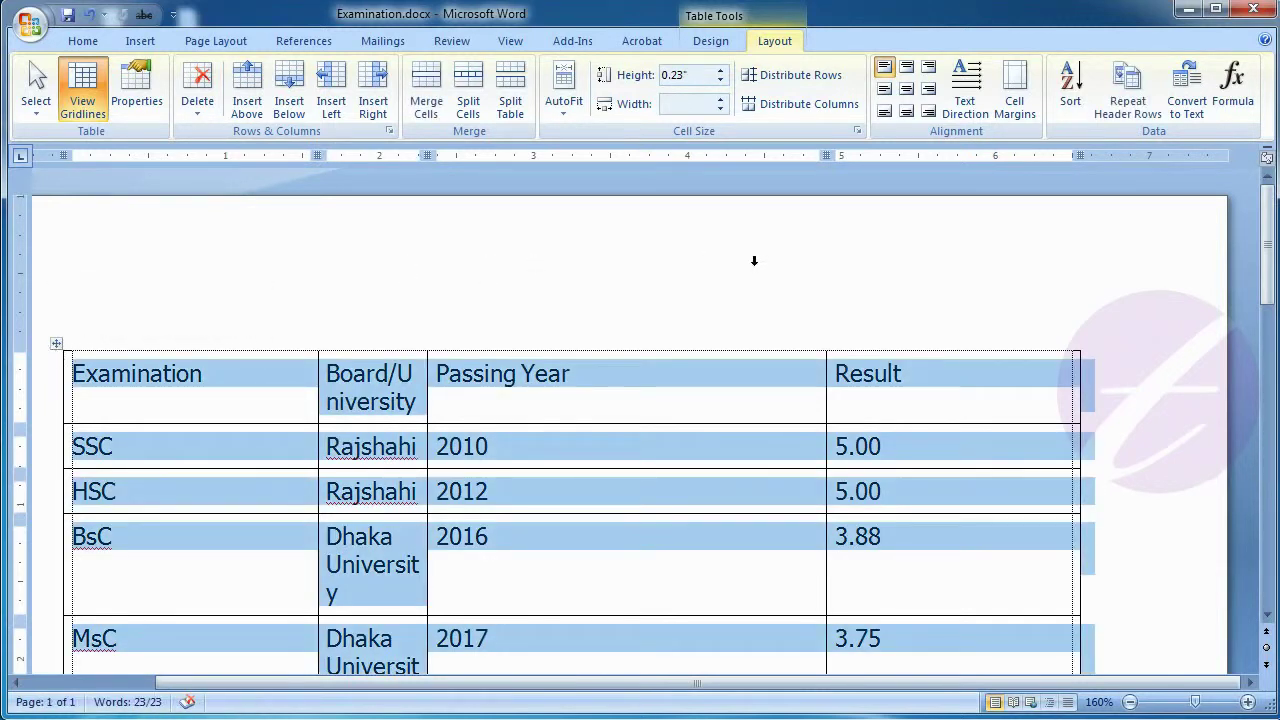
click(1012, 108)
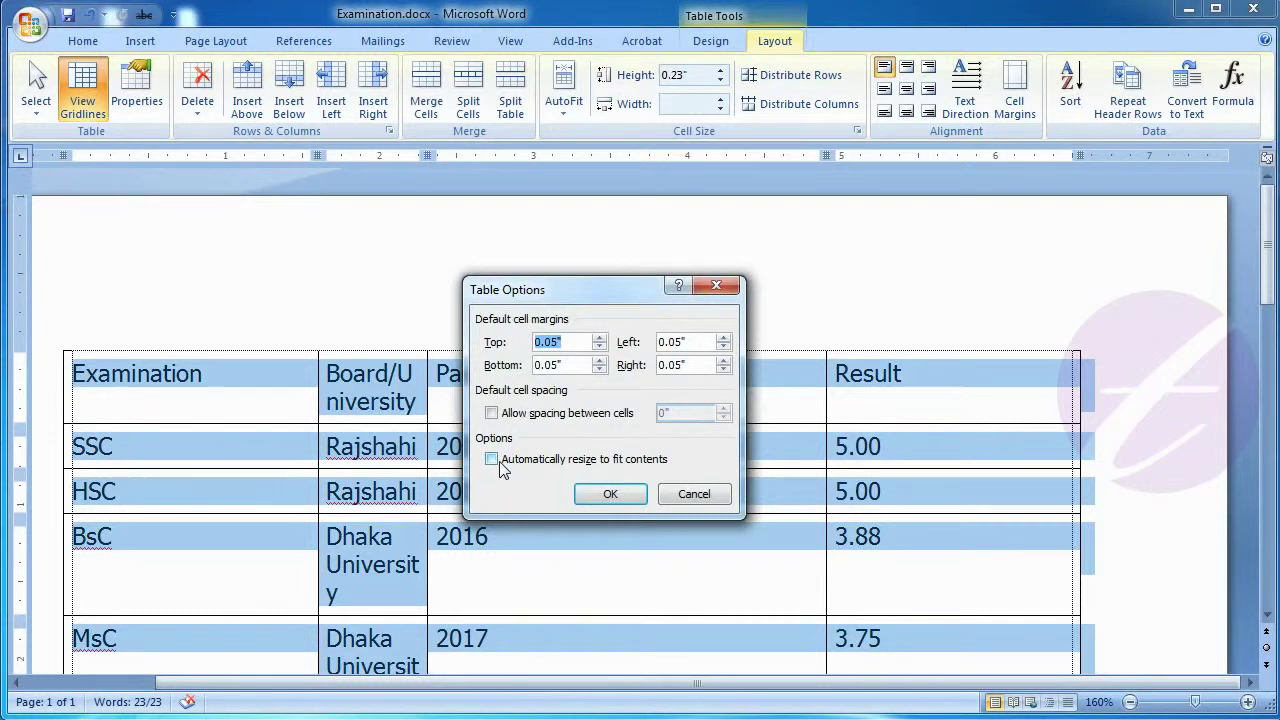
click(573, 463)
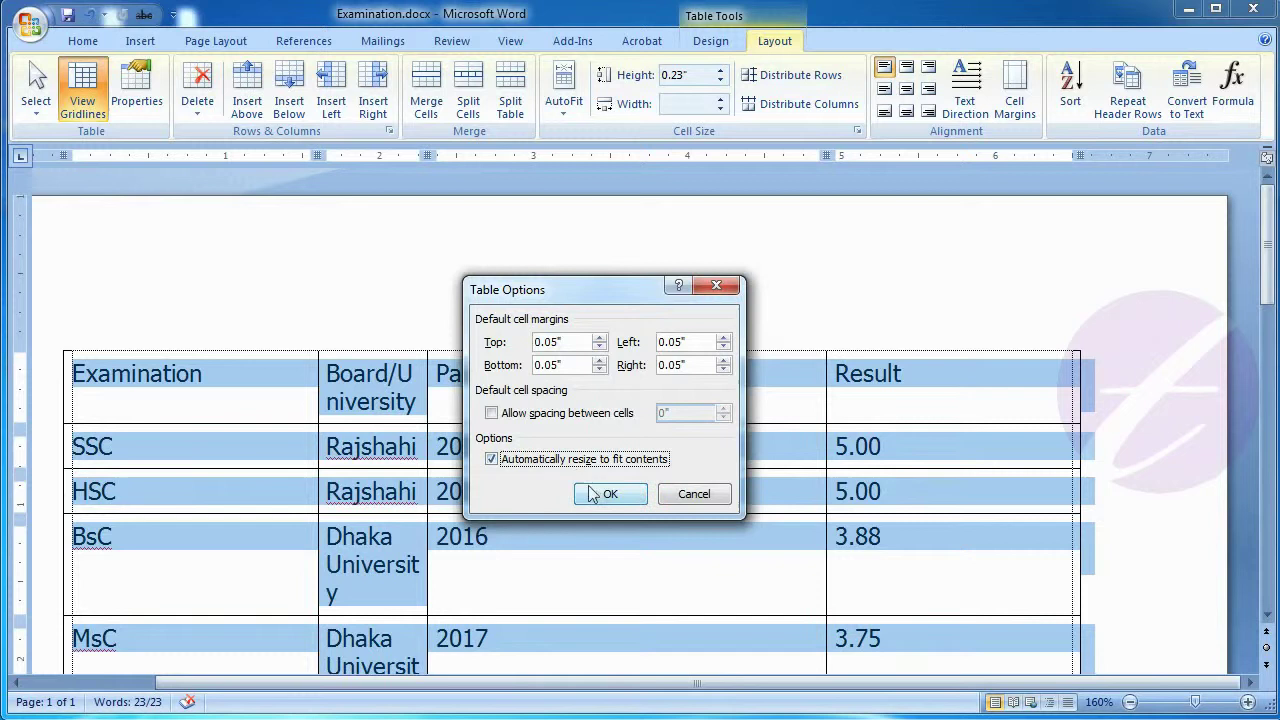
click(608, 495)
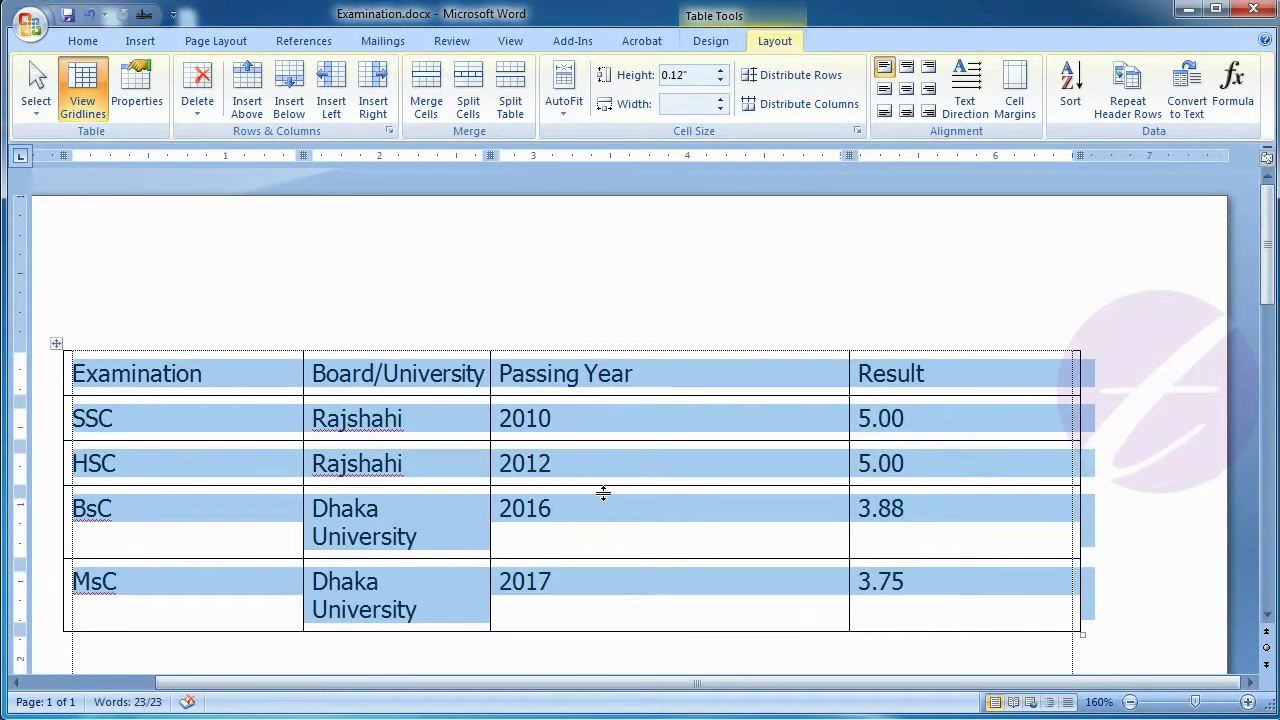
click(450, 413)
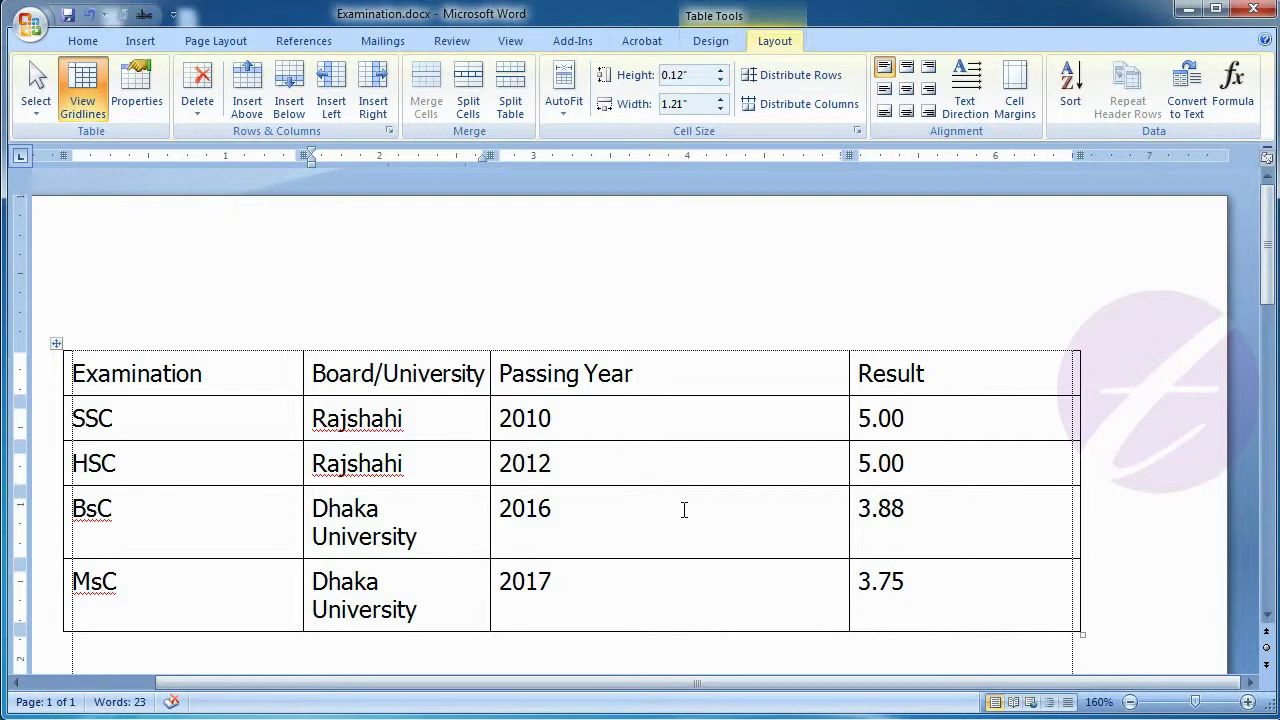
drag(684, 510, 559, 414)
click(553, 418)
Allow 0.01" spacing between the table's cells, then deselect to view the separate borders
click(58, 343)
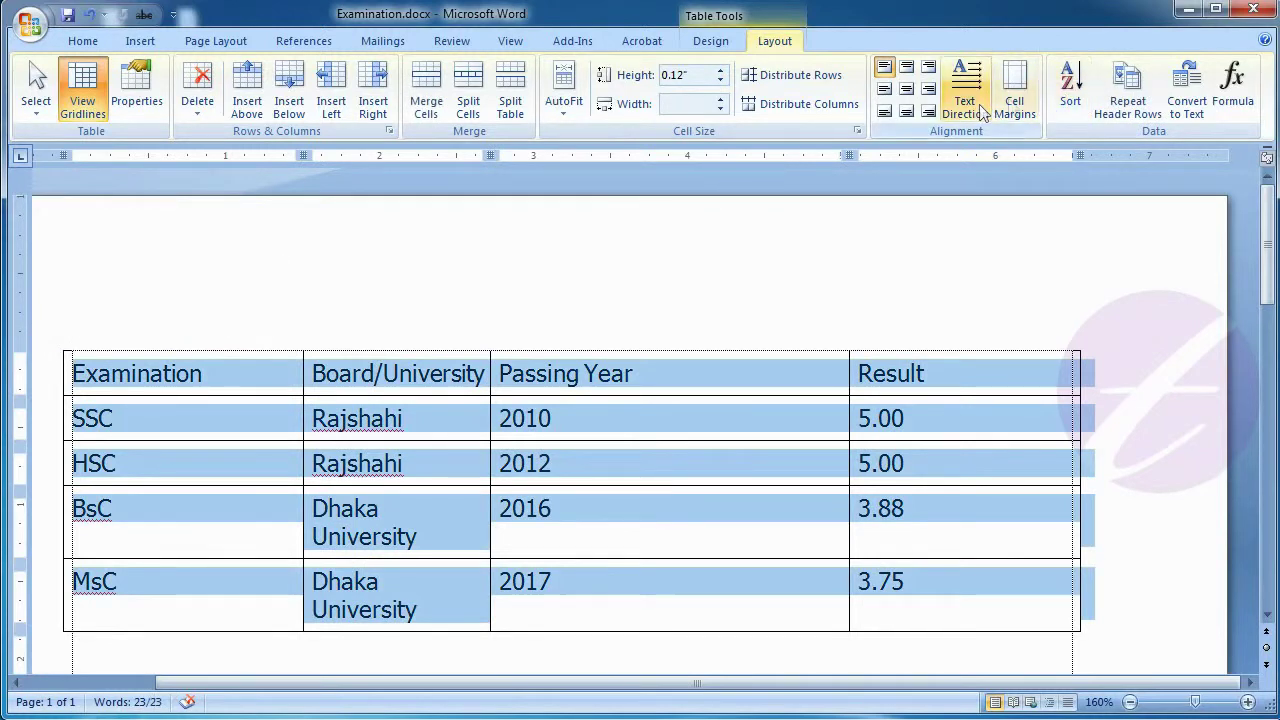
click(1014, 100)
click(581, 423)
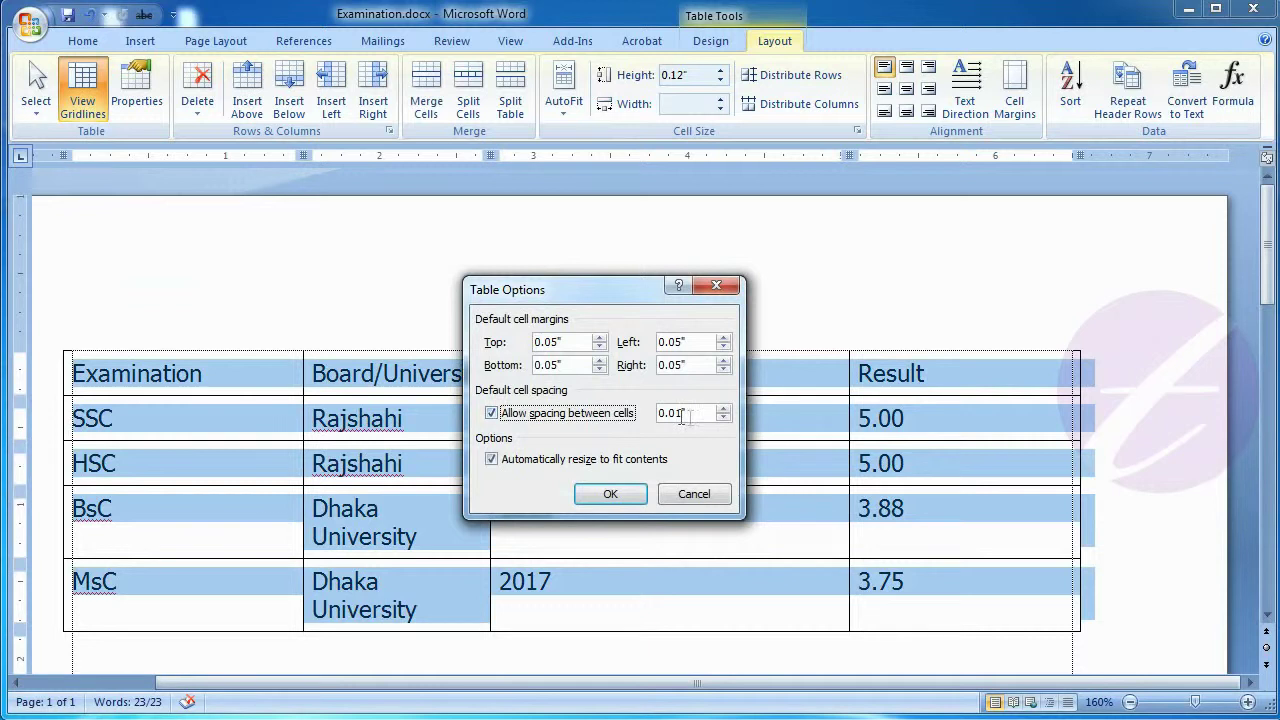
click(610, 494)
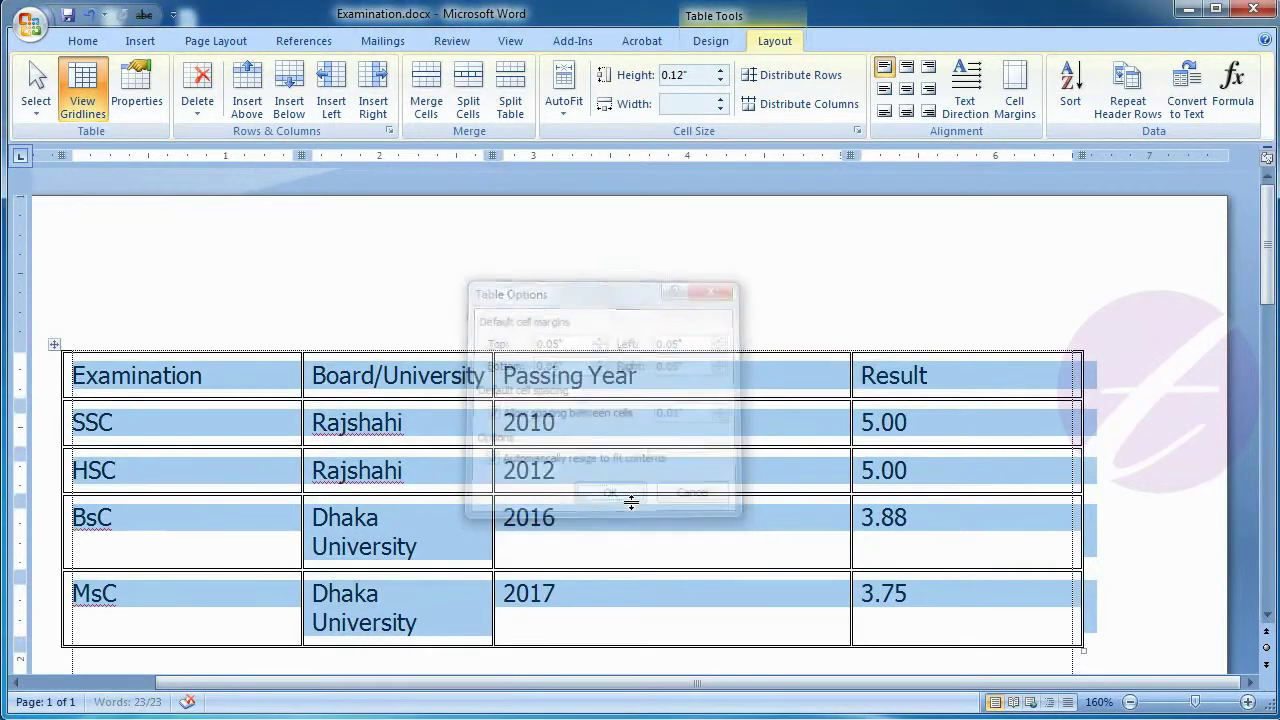
click(417, 402)
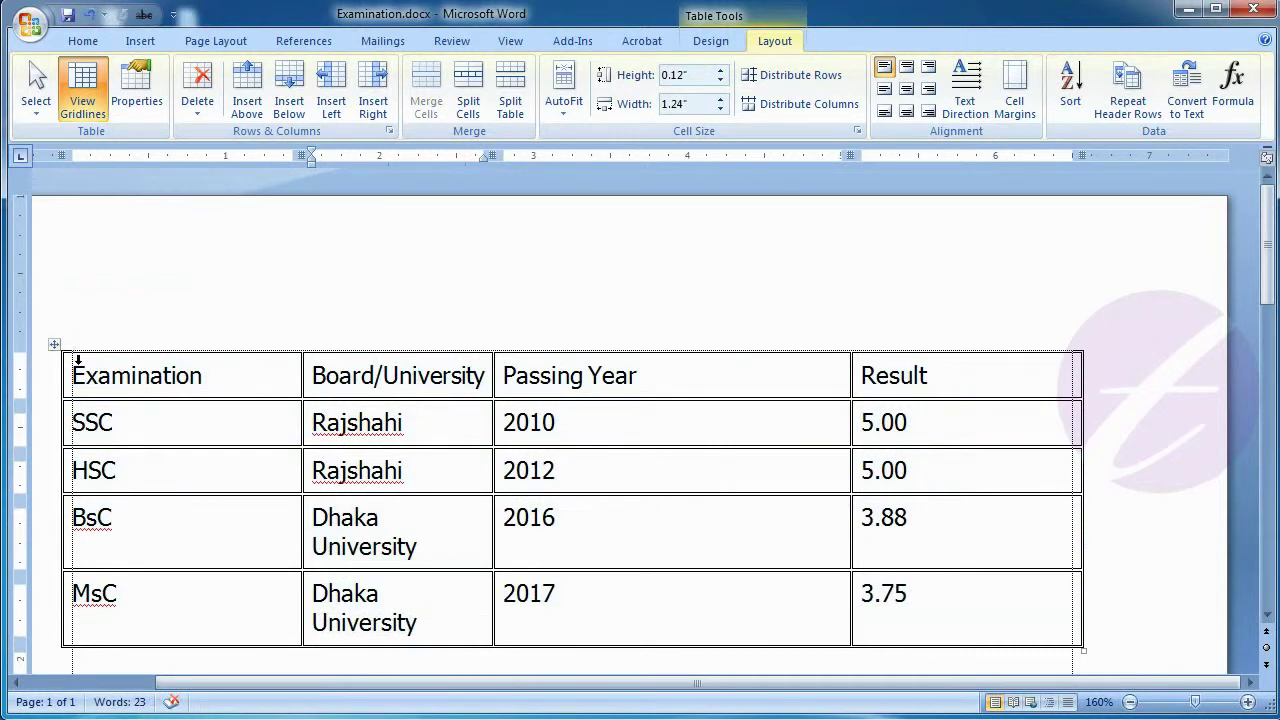
Increase the table's cell spacing from 0.01" to 0.03" and deselect to view it
click(54, 345)
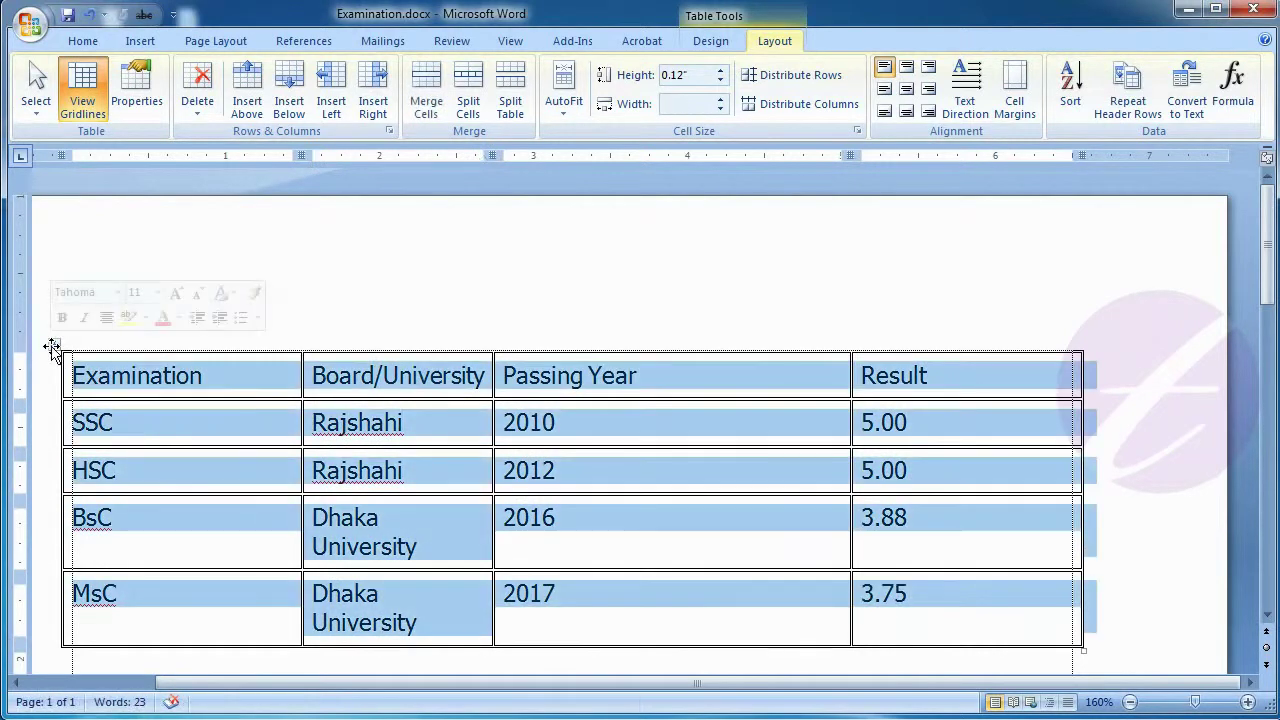
click(1015, 105)
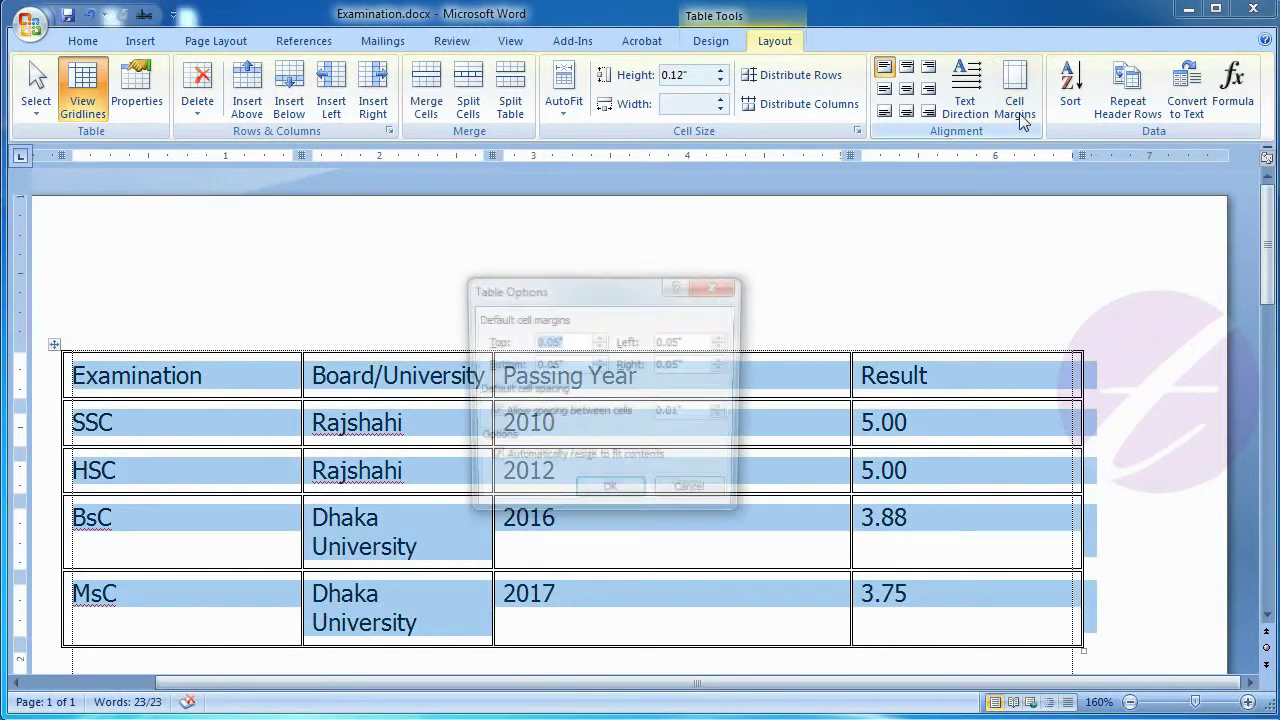
click(722, 408)
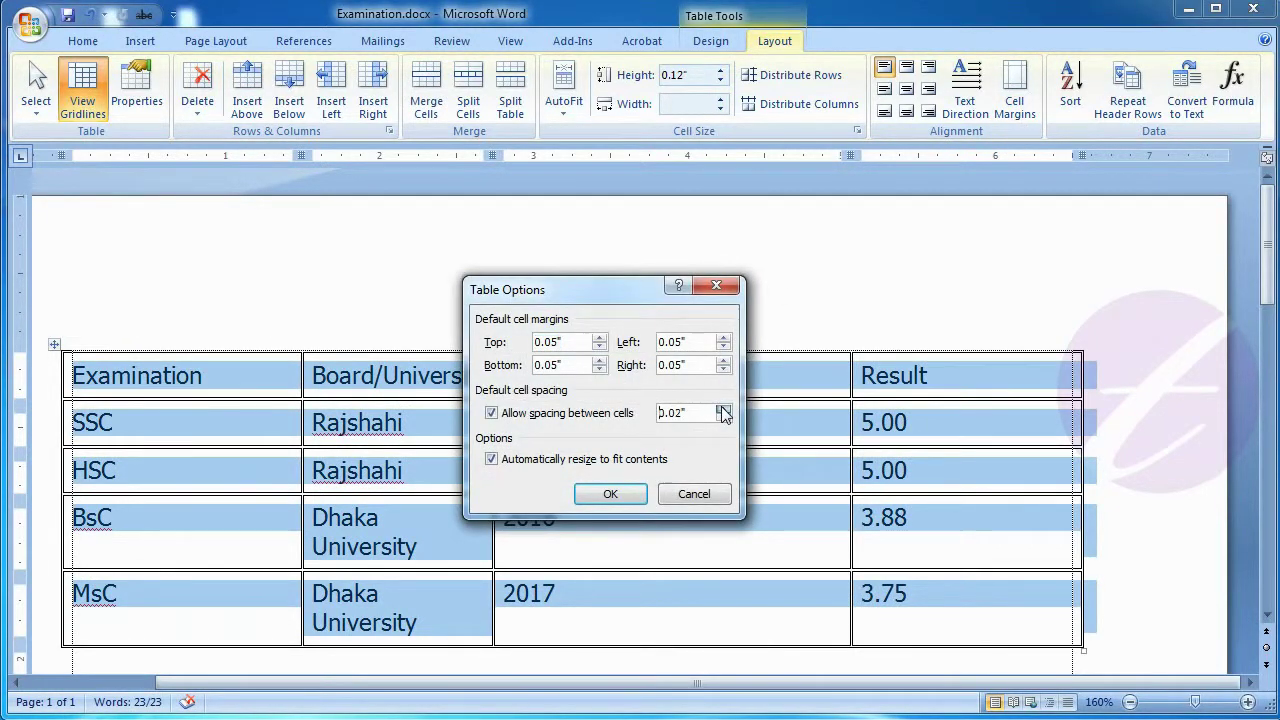
click(610, 494)
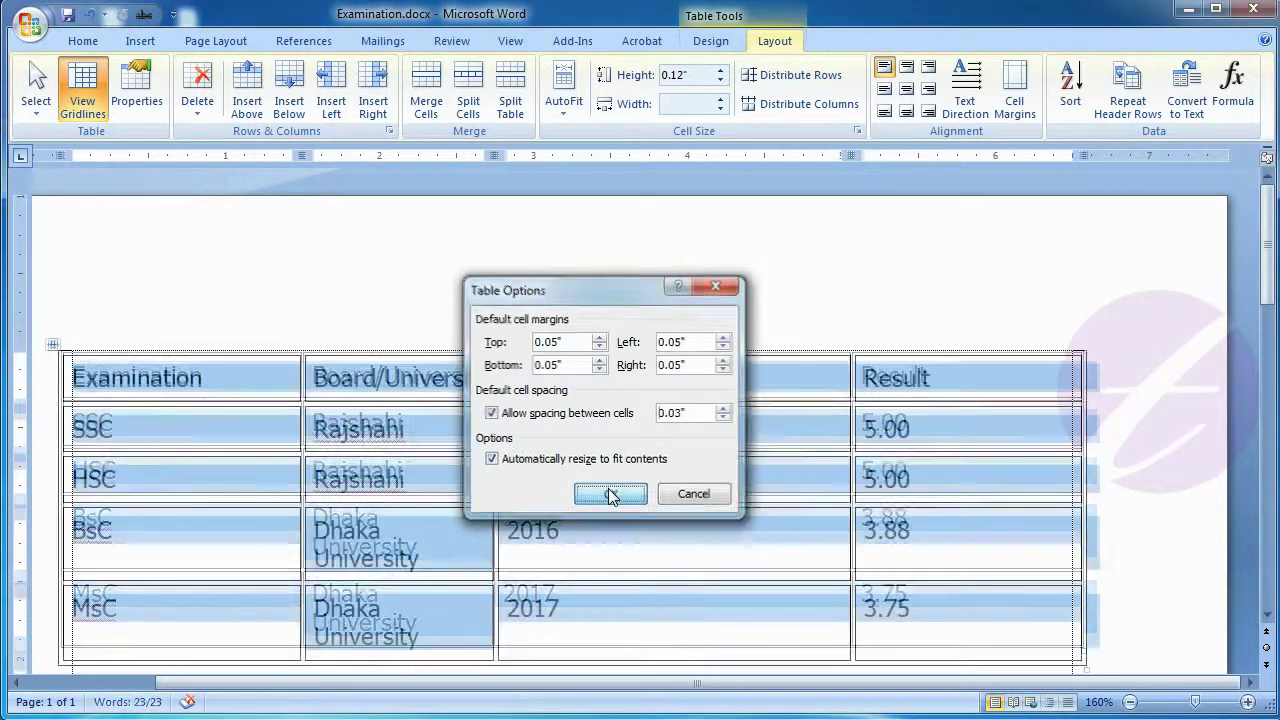
click(402, 385)
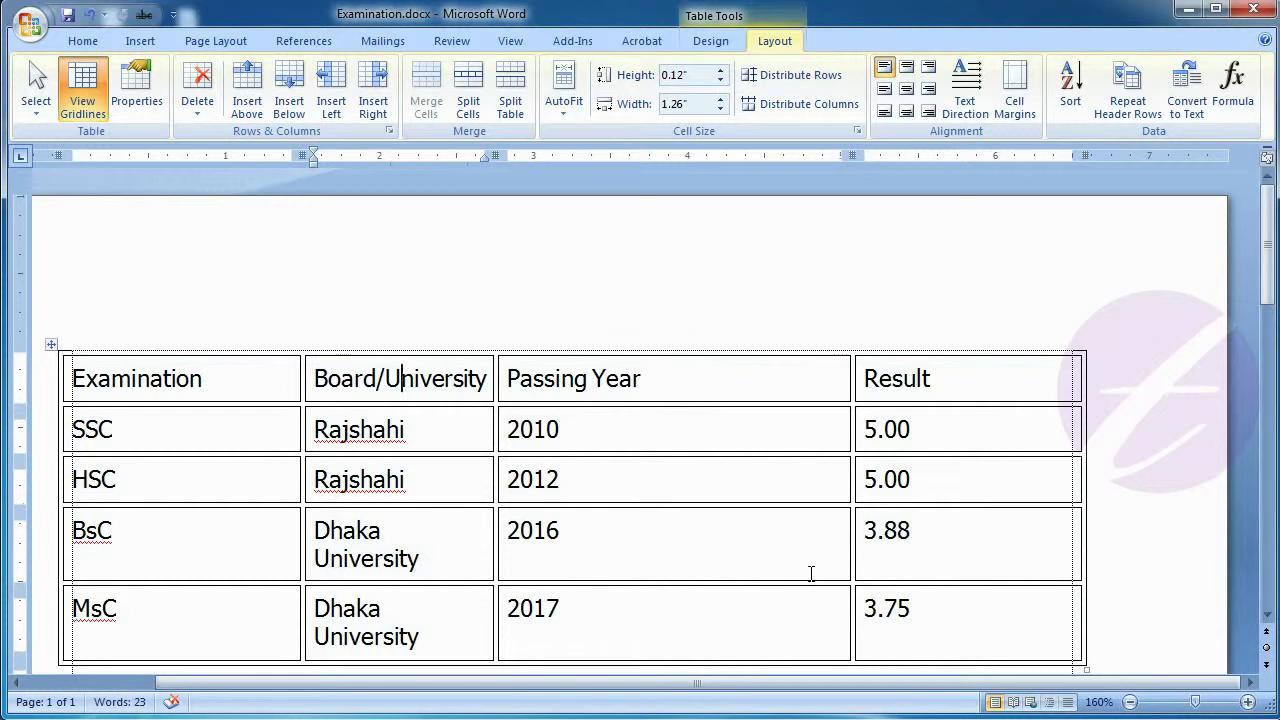
click(681, 432)
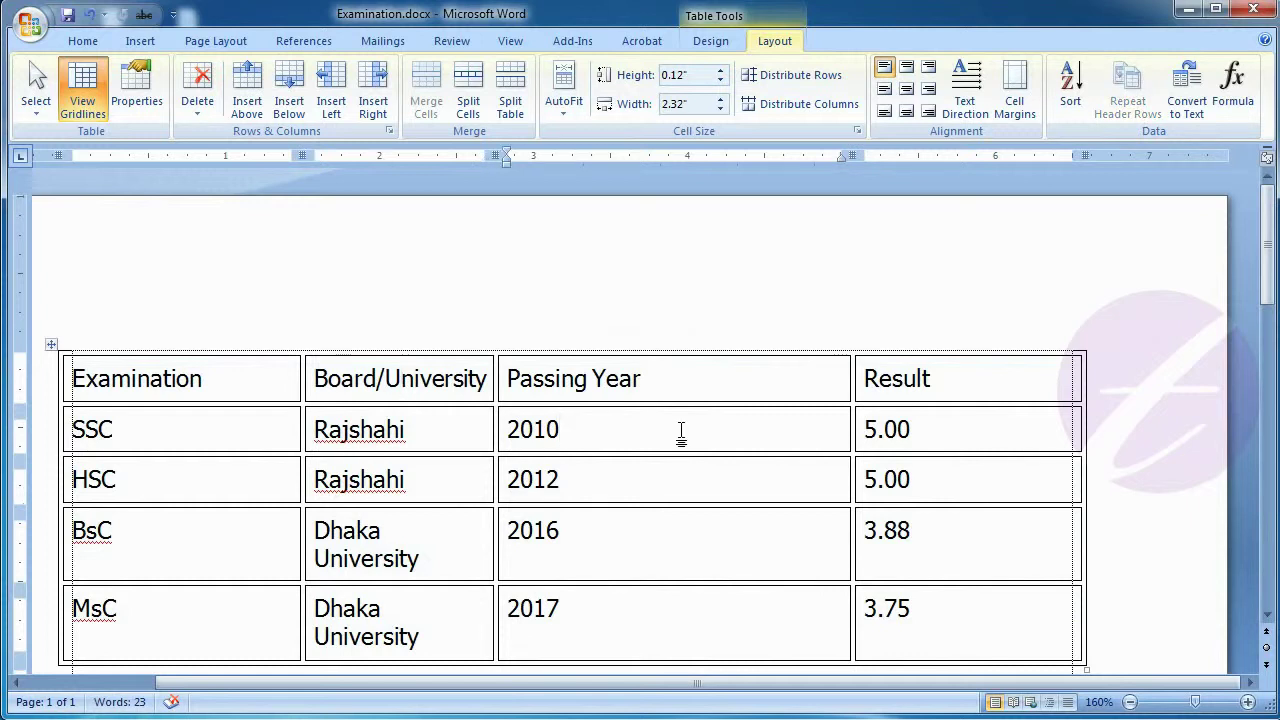